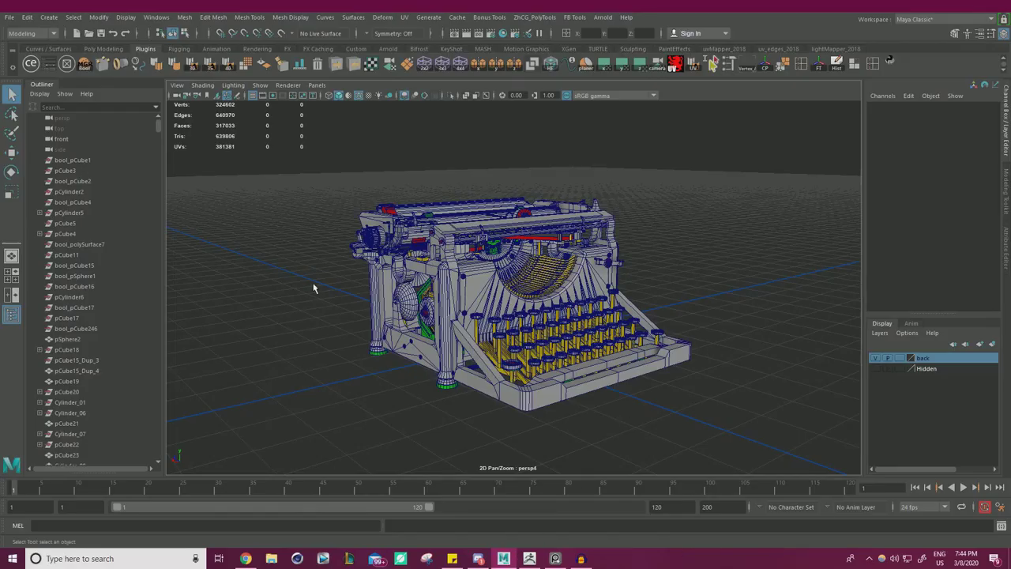
# - Add the typewriter's main frame part to the Zbrush layer, hide that layer, and close OBJ transfer
pyautogui.keyDown('alt'); pyautogui.moveTo(448, 278); pyautogui.dragTo(553, 316); pyautogui.keyUp('alt')
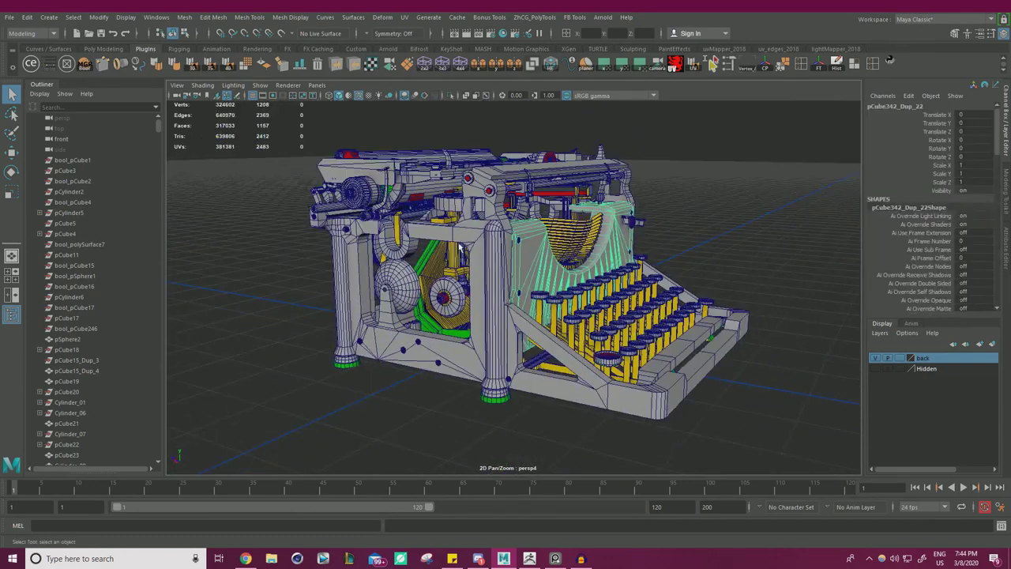
pyautogui.press('w')
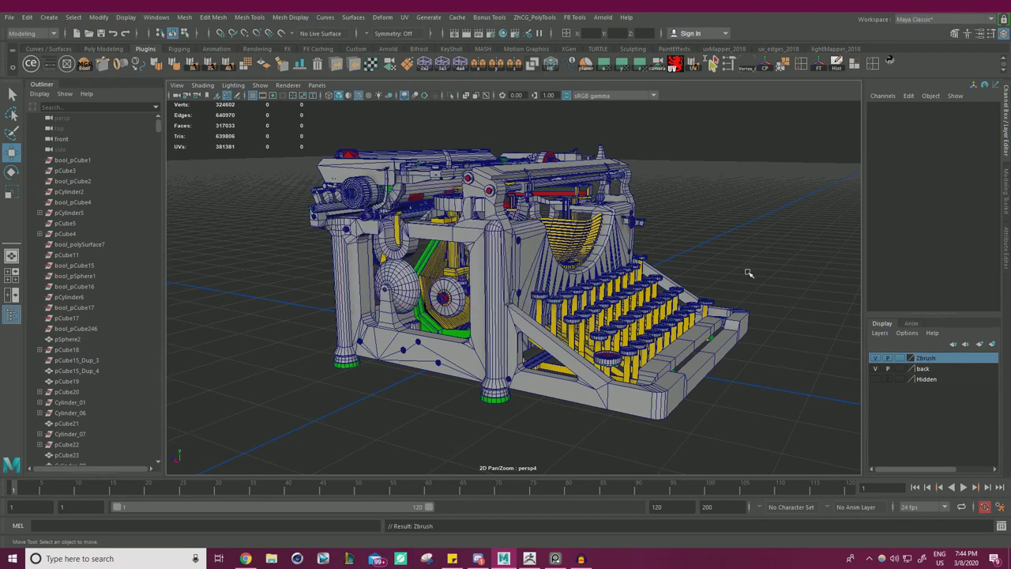
pyautogui.click(445, 231)
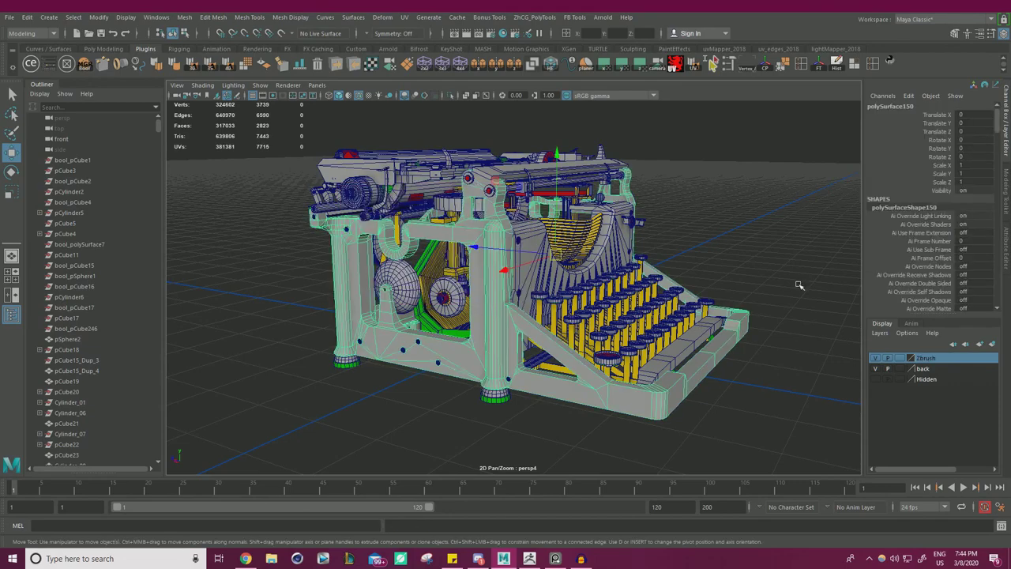
pyautogui.rightClick(926, 362)
pyautogui.click(948, 388)
pyautogui.click(875, 357)
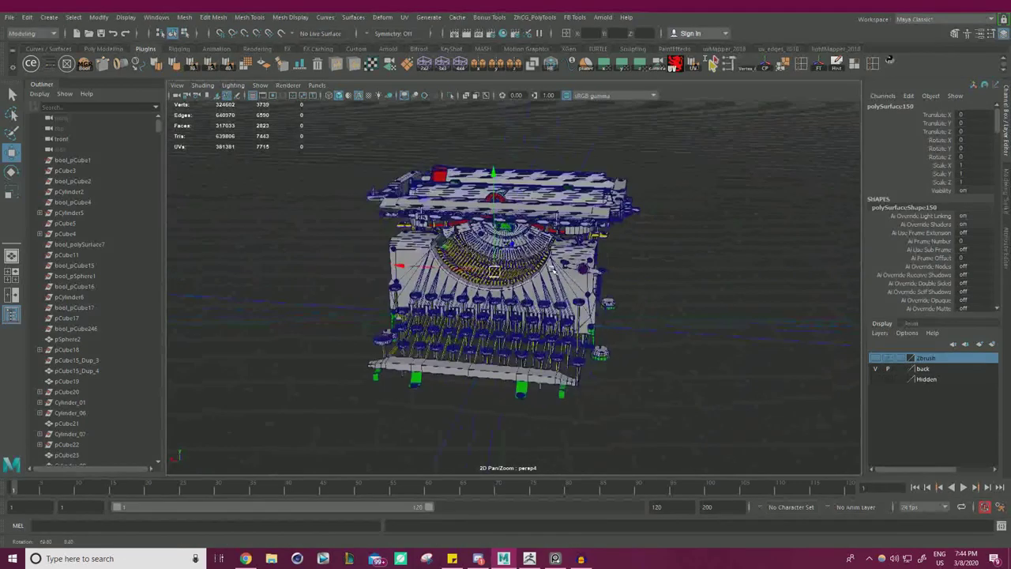
pyautogui.click(849, 113)
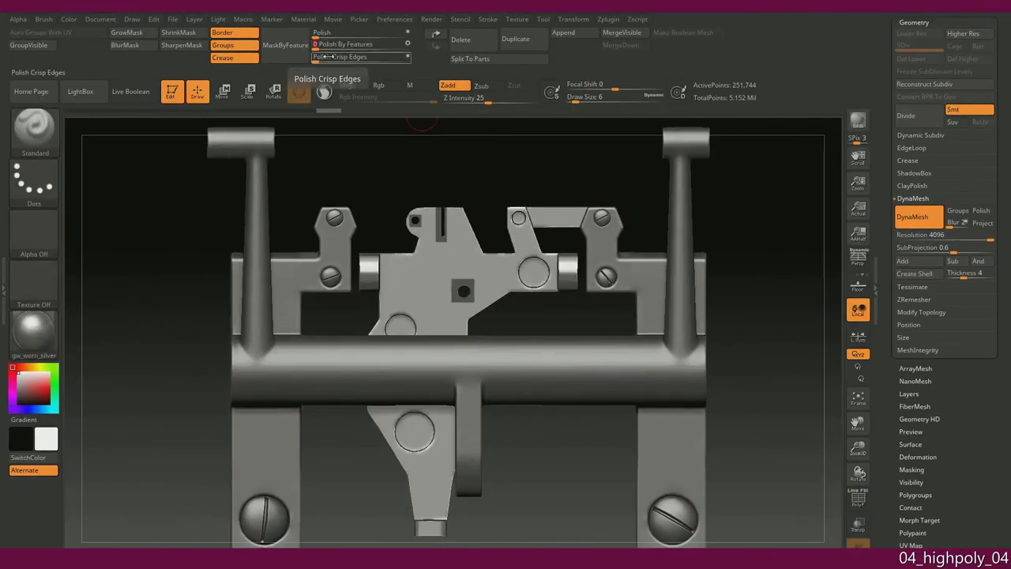
# - Apply DynaMesh Polish By Features to round off the mechanism part's hard edges
pyautogui.click(326, 44)
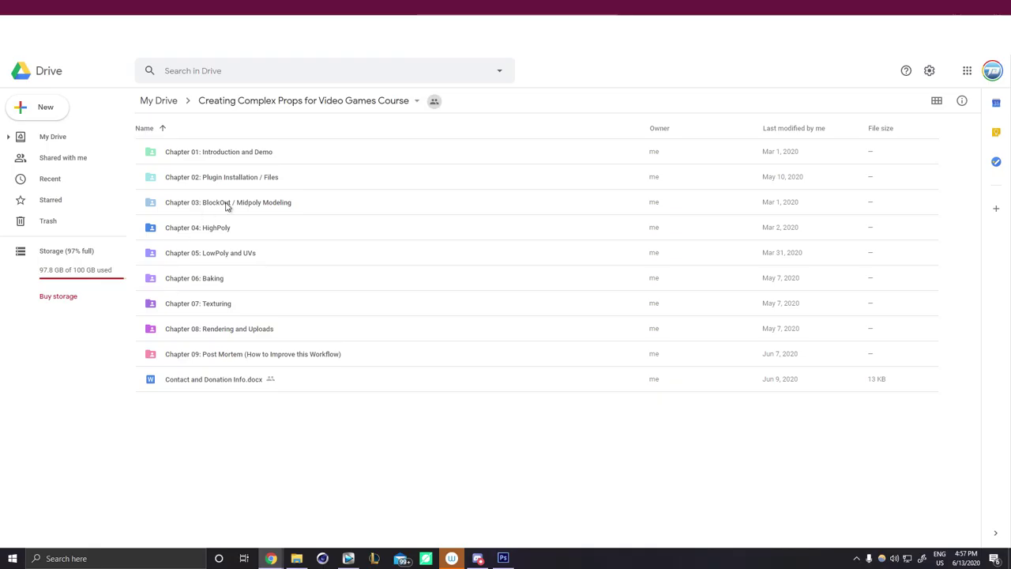
# - Play 03_Blockout_01.m4v from Chapter 03 at a changed speed, then download it despite the virus-scan warning
pyautogui.doubleClick(227, 204)
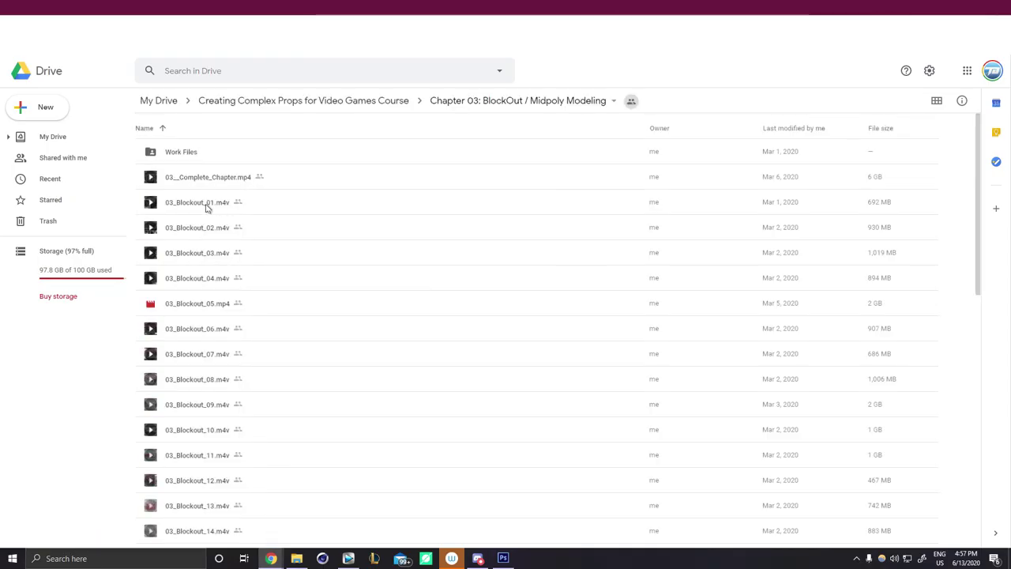
pyautogui.doubleClick(180, 203)
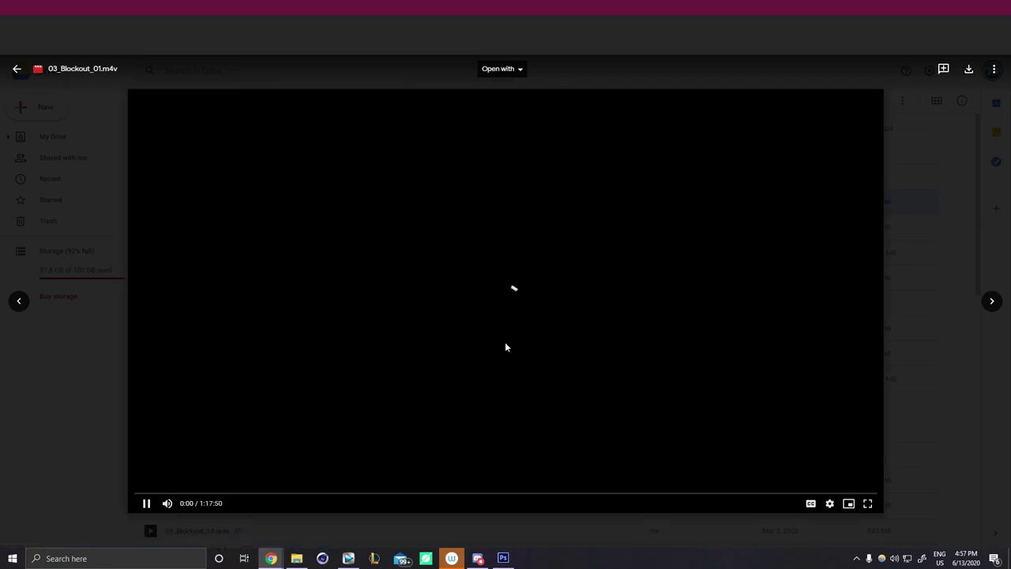
pyautogui.click(829, 504)
pyautogui.click(861, 426)
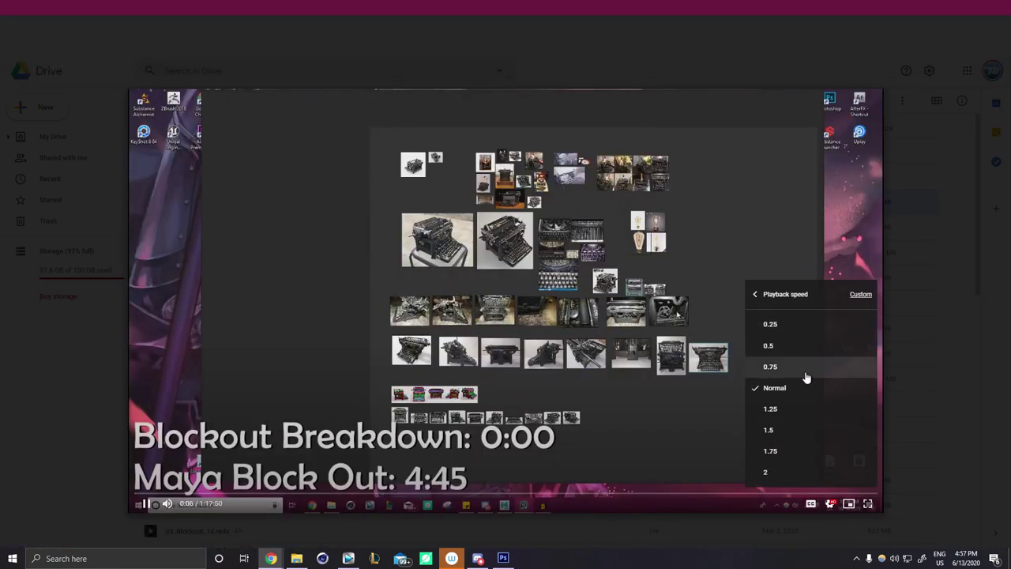
pyautogui.click(839, 477)
pyautogui.click(969, 69)
pyautogui.click(593, 332)
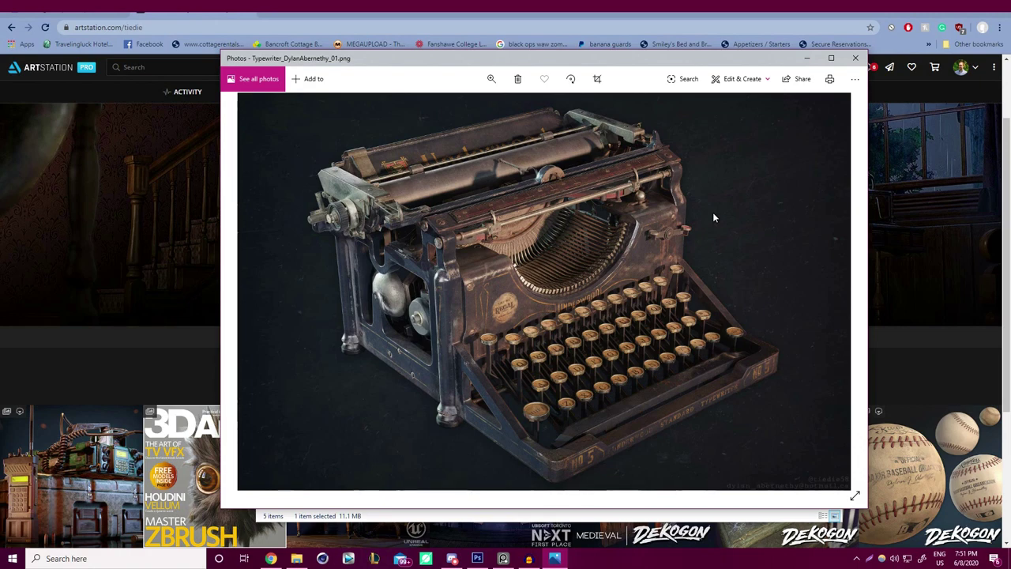
# - Advance to the next render showing the typewriter from behind
pyautogui.press('Right')
pyautogui.press('Right')
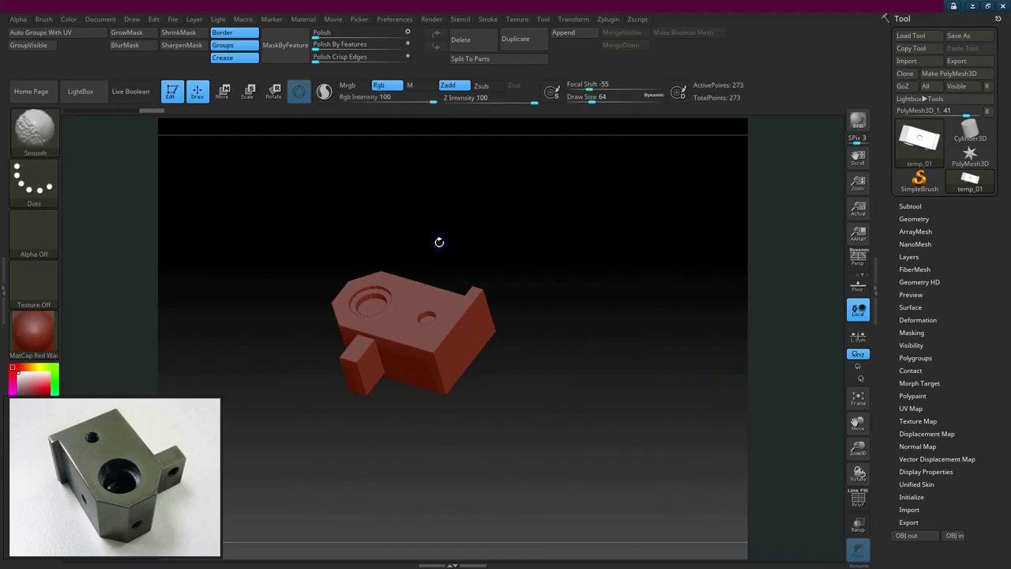
# - Rotate the red bracket block to inspect its other sides
pyautogui.moveTo(481, 235); pyautogui.dragTo(529, 227)
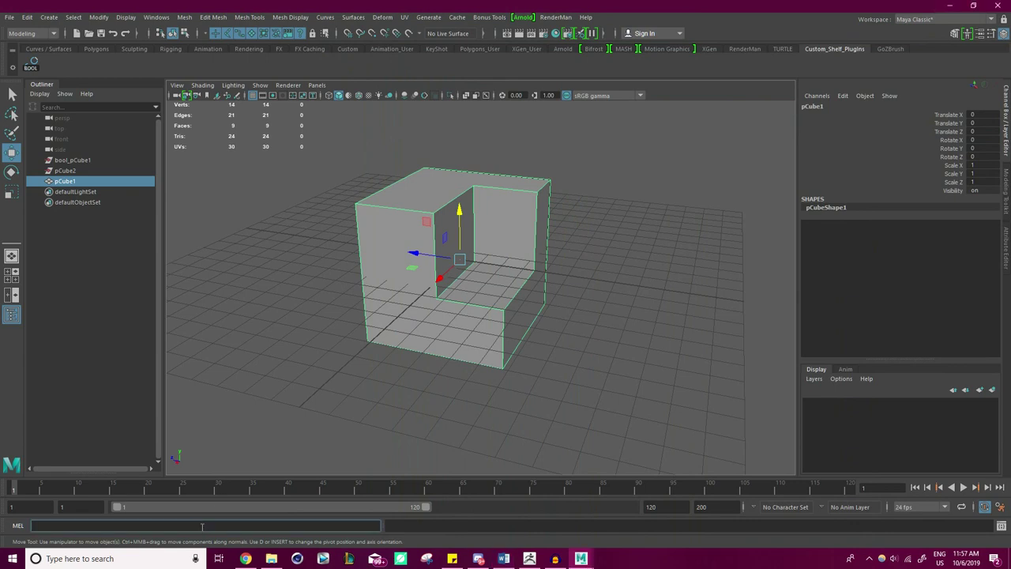
# - Run SimplePipe, draw an EP curve across the grid, and create a round pipe along it
pyautogui.press('Return')
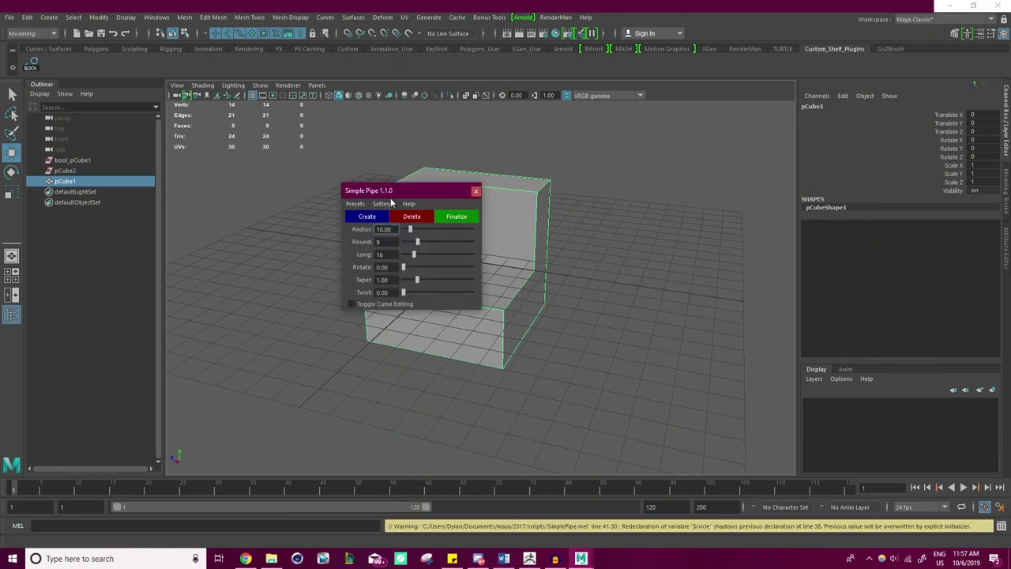
pyautogui.moveTo(390, 192); pyautogui.dragTo(698, 133)
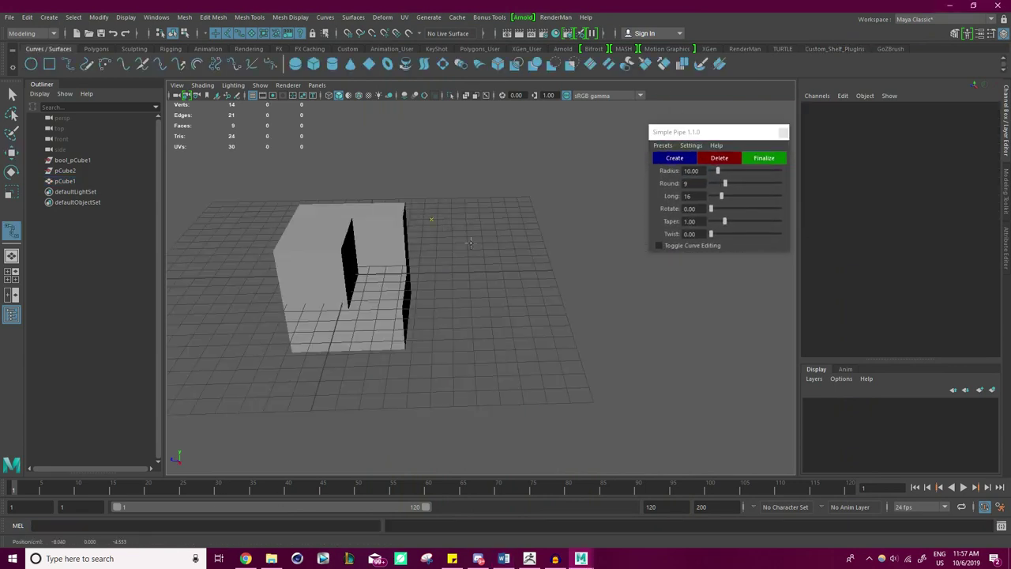
pyautogui.moveTo(433, 220); pyautogui.dragTo(484, 351)
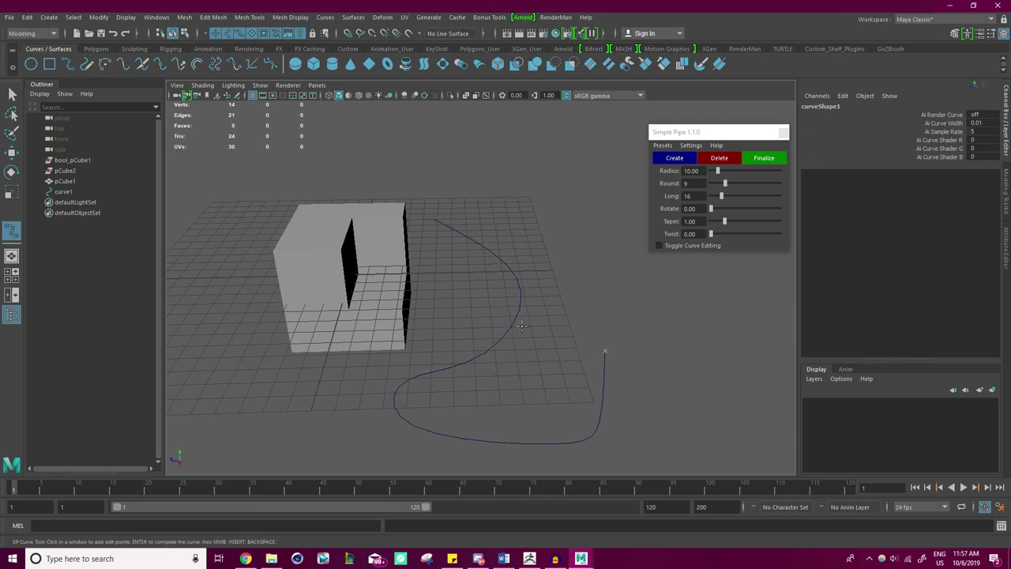
pyautogui.press('Return')
pyautogui.click(676, 159)
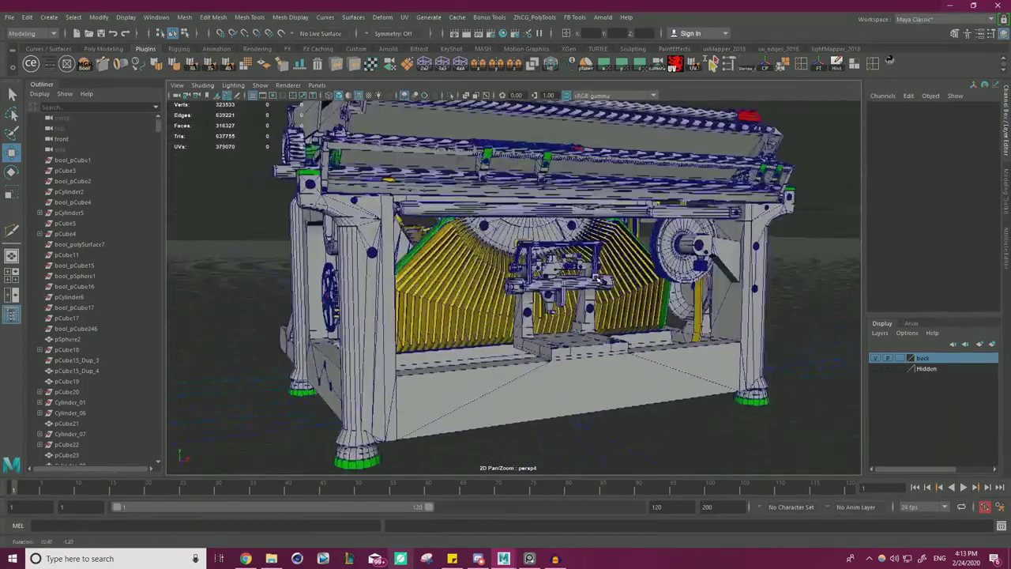
# - Inspect the yellow typebars from the front and a high rear view, then close the OBJ transfer window
pyautogui.keyDown('alt'); pyautogui.moveTo(484, 265); pyautogui.dragTo(482, 304, button='right'); pyautogui.keyUp('alt')
pyautogui.keyDown('alt'); pyautogui.moveTo(482, 304); pyautogui.dragTo(525, 259); pyautogui.keyUp('alt')
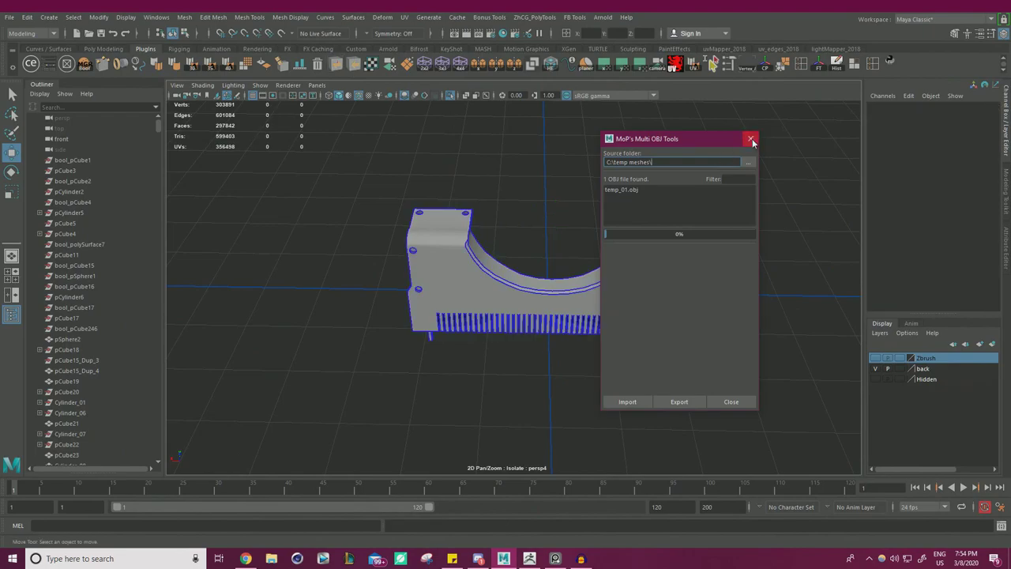
pyautogui.click(752, 139)
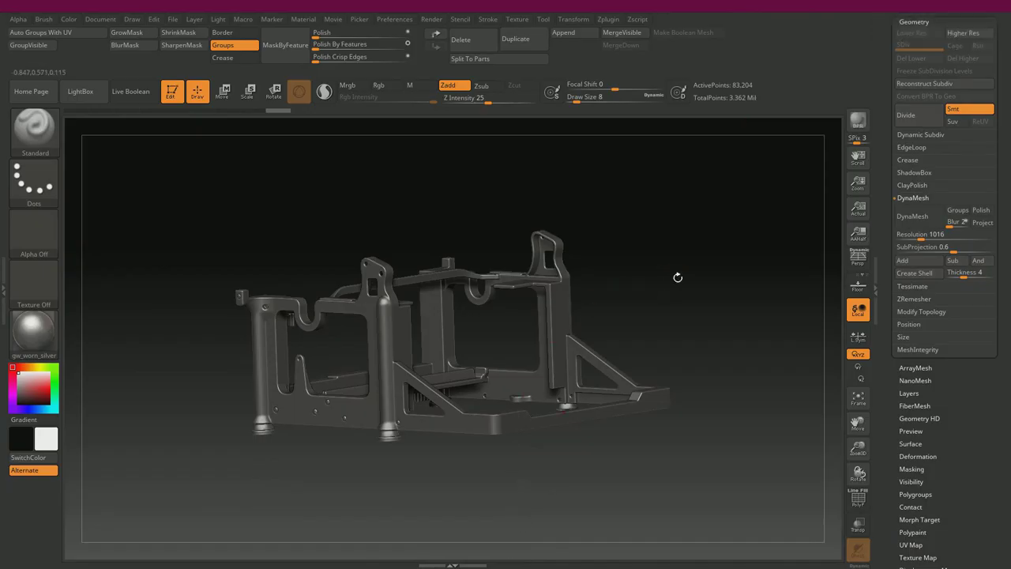
pyautogui.moveTo(677, 278); pyautogui.dragTo(715, 272)
pyautogui.scroll(10, 932, 365)
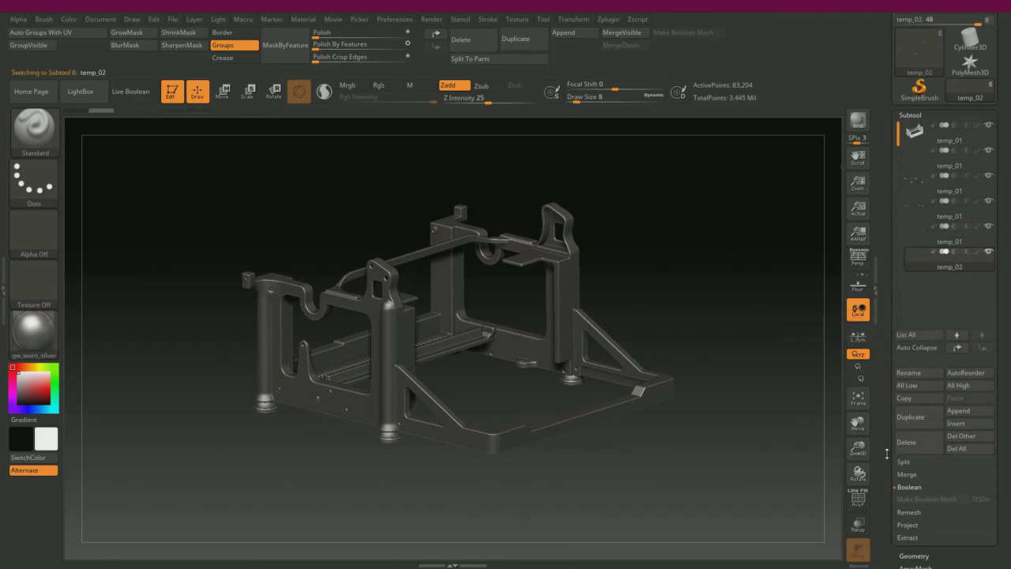
# - Import model temp_01.obj and zoom in on the frame from a flat side view
pyautogui.scroll(-5, 886, 454)
pyautogui.click(955, 537)
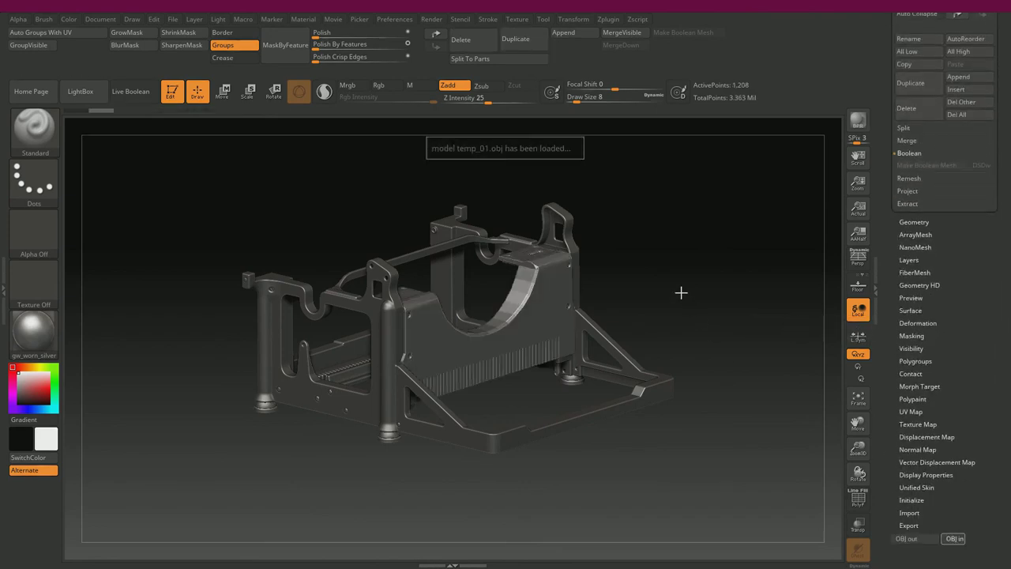
pyautogui.moveTo(680, 292); pyautogui.dragTo(694, 247)
pyautogui.keyDown('alt'); pyautogui.moveTo(605, 277); pyautogui.dragTo(680, 316); pyautogui.keyUp('alt')
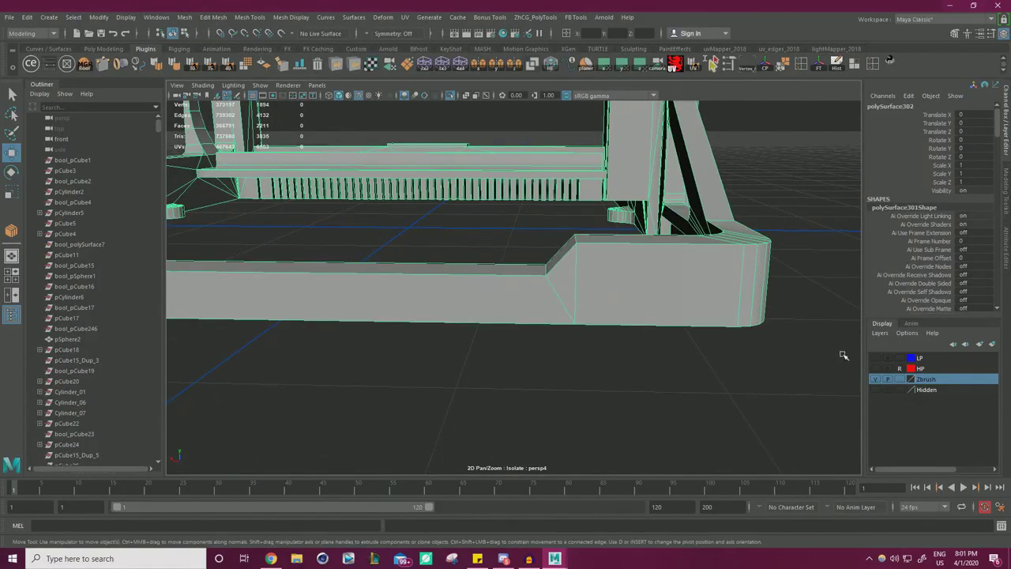
# - Show the HP layer over the frame and select the hook's long UV shell at the bottom
pyautogui.click(875, 369)
pyautogui.scroll(3, 654, 296)
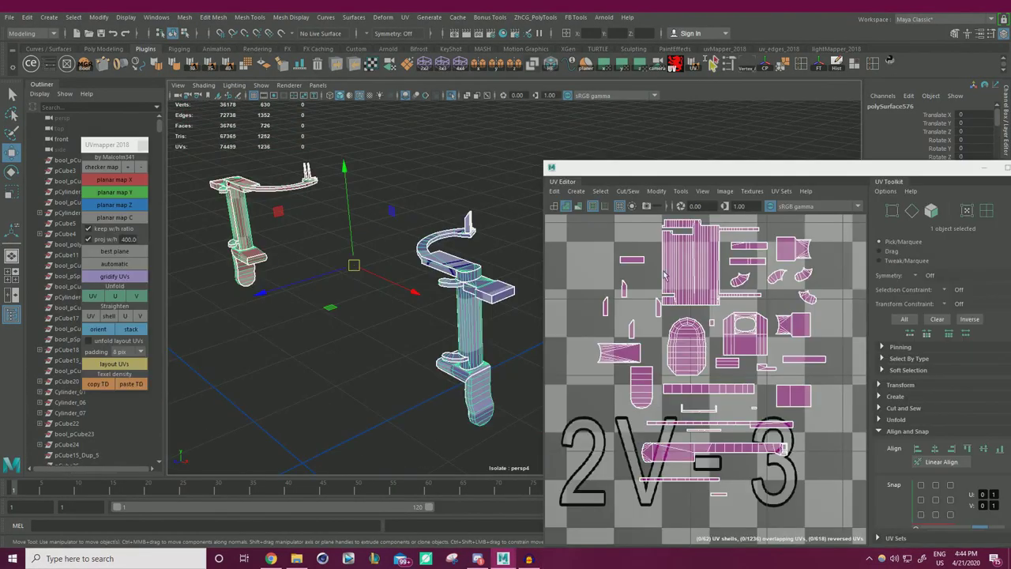
pyautogui.moveTo(433, 302)
pyautogui.keyDown('alt'); pyautogui.mouseDown()
pyautogui.moveTo(435, 316)
pyautogui.moveTo(470, 302)
pyautogui.moveTo(445, 298)
pyautogui.mouseUp(); pyautogui.keyUp('alt')
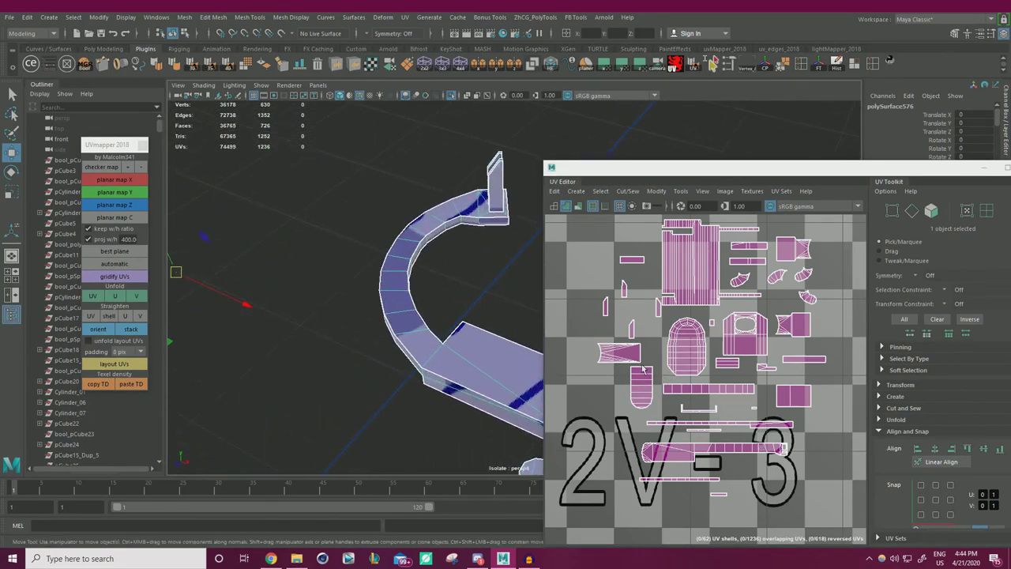
pyautogui.click(683, 455)
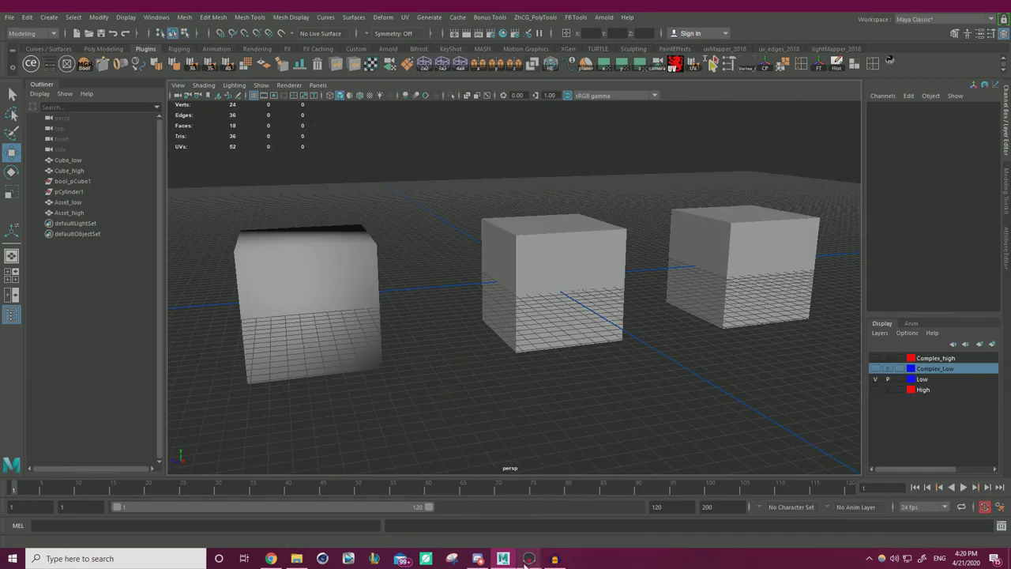
# - In Marmoset Toolbag, select the middle low-poly test cube, Cube_low, and move the view closer
pyautogui.moveTo(528, 558)
pyautogui.click(474, 505)
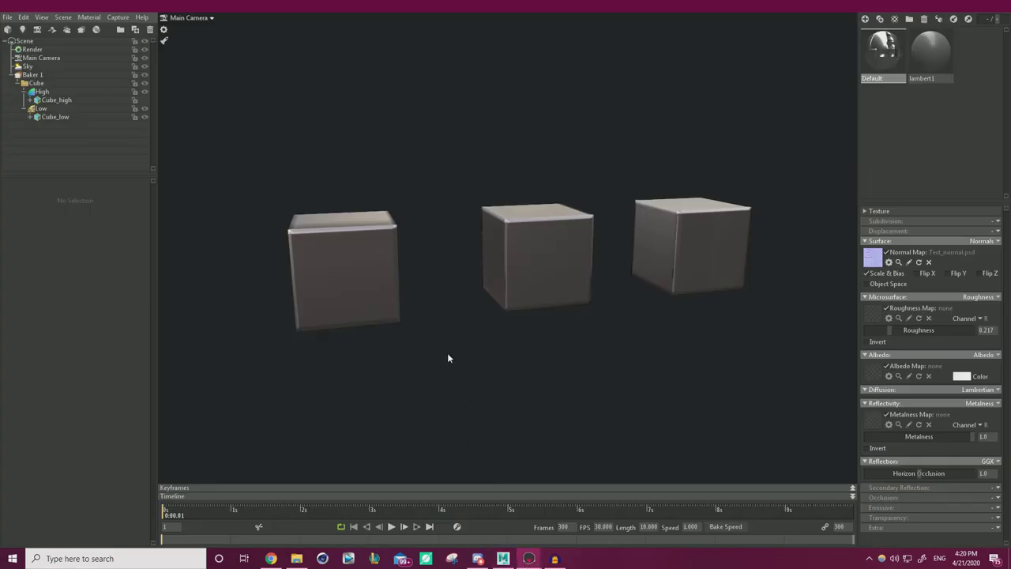
pyautogui.moveTo(448, 358); pyautogui.dragTo(403, 305)
pyautogui.click(403, 304)
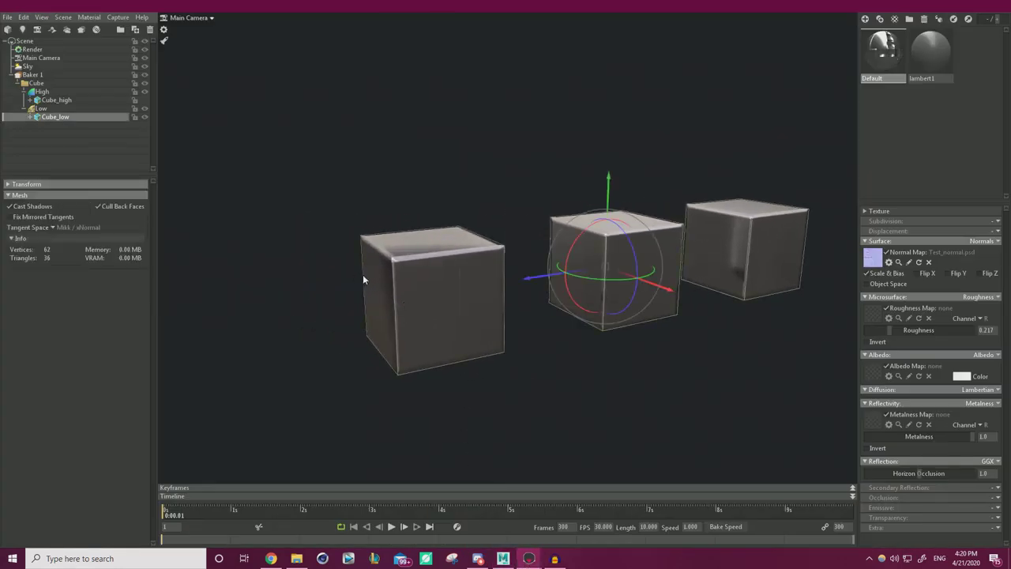
pyautogui.moveTo(363, 279); pyautogui.dragTo(463, 266)
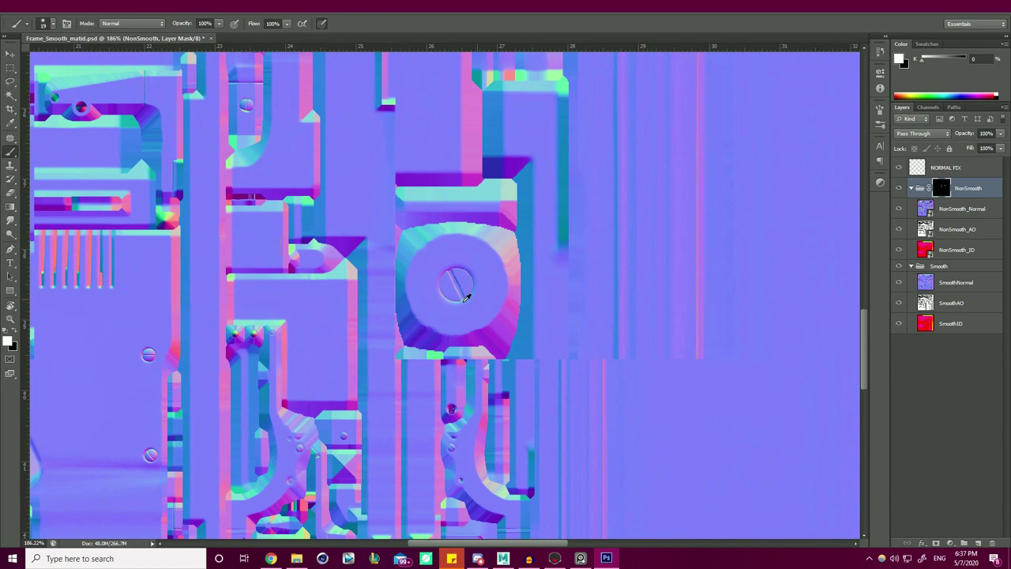
pyautogui.keyDown('alt'); pyautogui.scroll(5, 463, 289); pyautogui.keyUp('alt')
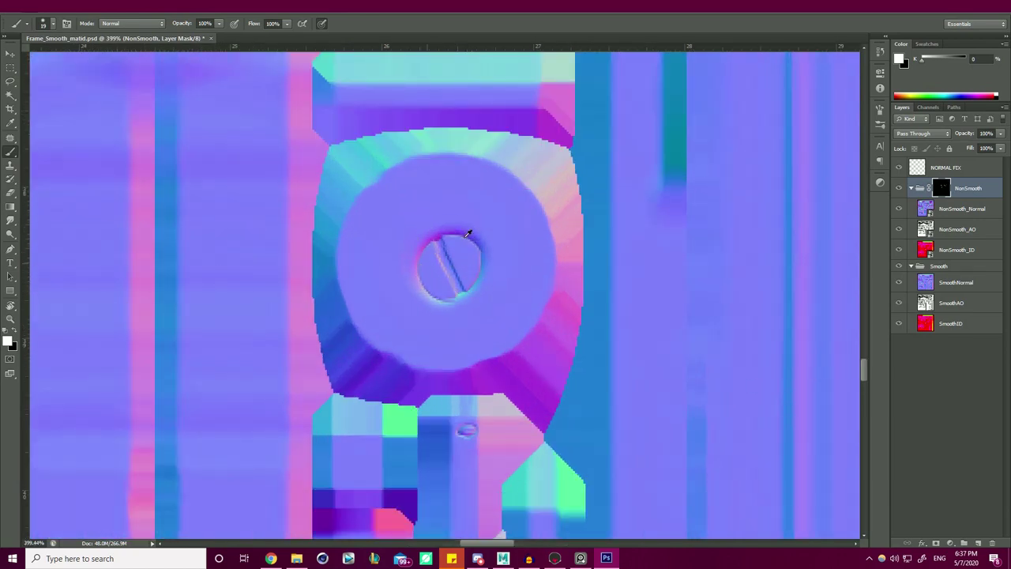
# - Zoom in on the screw and paint the NonSmooth layer mask to blend the two normal bakes there
pyautogui.keyDown('alt'); pyautogui.scroll(-6, 469, 261); pyautogui.keyUp('alt')
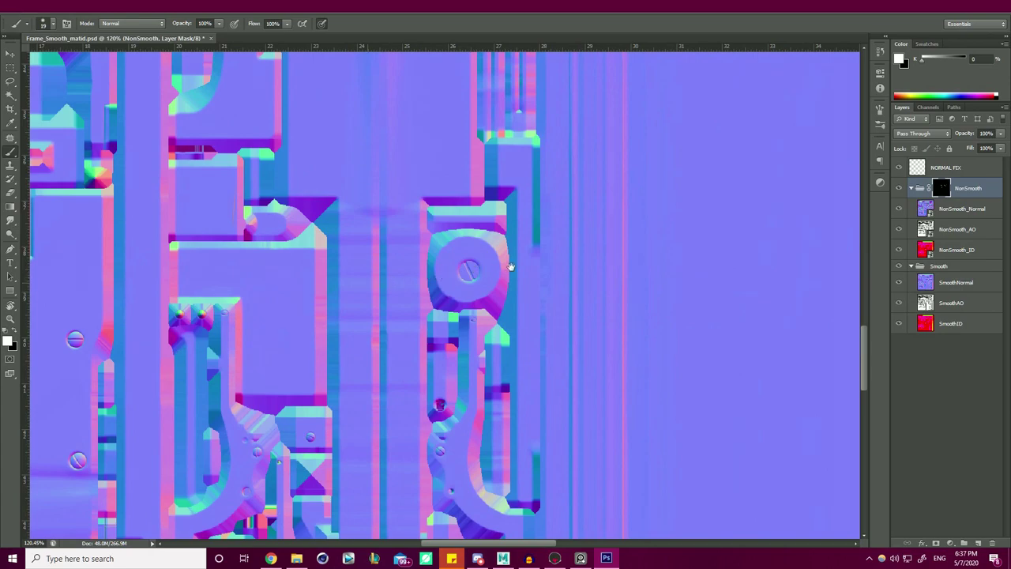
pyautogui.keyDown('alt'); pyautogui.scroll(-1, 510, 267); pyautogui.keyUp('alt')
pyautogui.moveTo(582, 255); pyautogui.dragTo(480, 242)
pyautogui.keyDown('alt'); pyautogui.scroll(2, 527, 259); pyautogui.keyUp('alt')
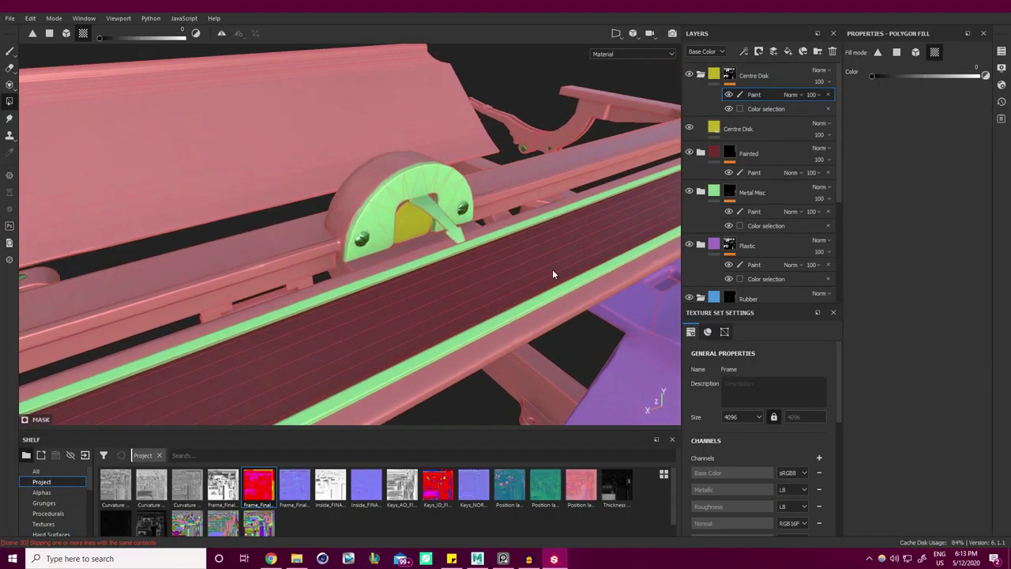
# - Collapse the Centre Disk layer folder in the layer stack
pyautogui.click(715, 80)
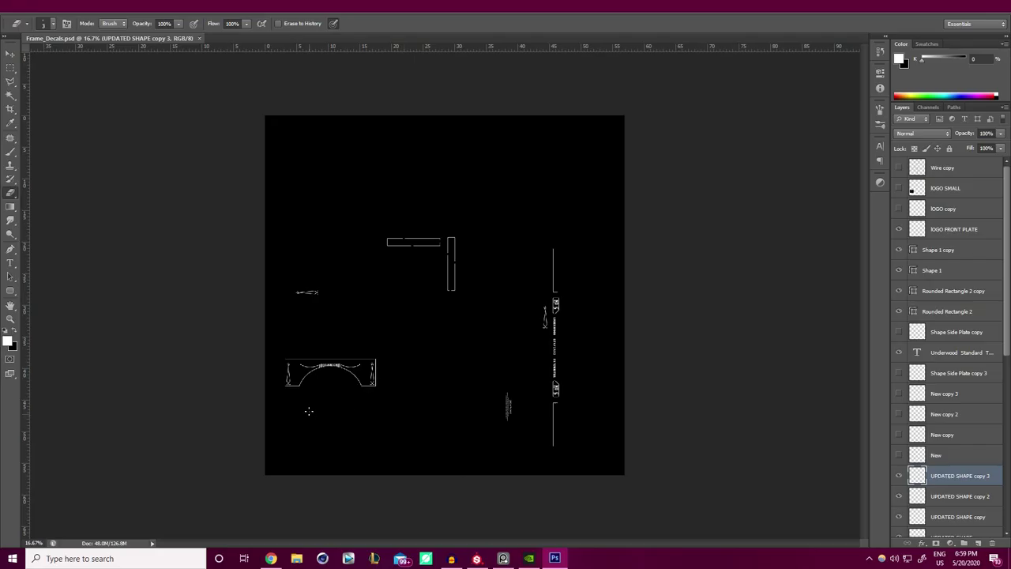
# - Zoom in on the mirrored UNDERWOOD decal in Frame_Decals.psd
pyautogui.keyDown('alt'); pyautogui.scroll(10, 261, 395); pyautogui.keyUp('alt')
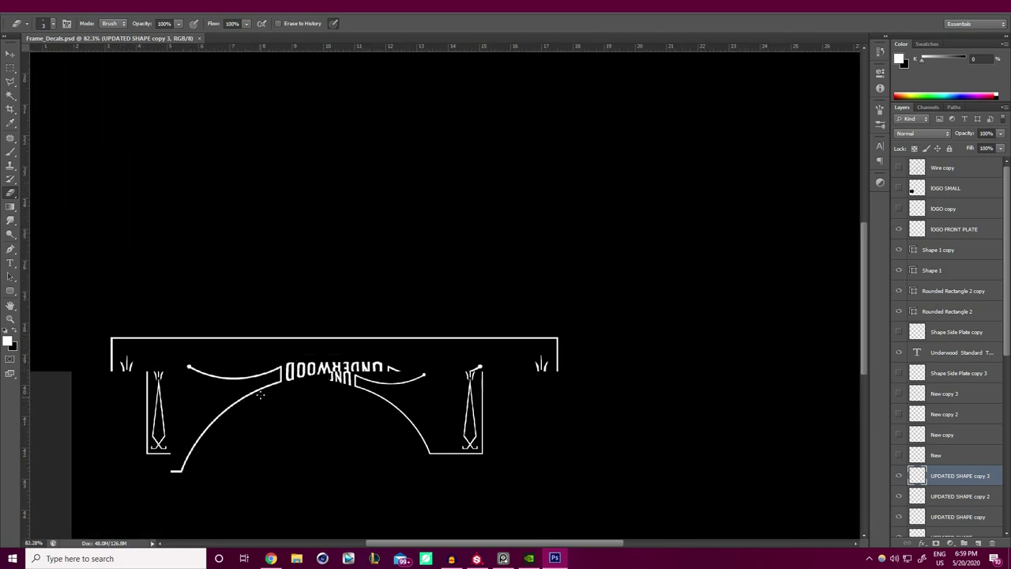
pyautogui.keyDown('alt'); pyautogui.scroll(8, 260, 395); pyautogui.keyUp('alt')
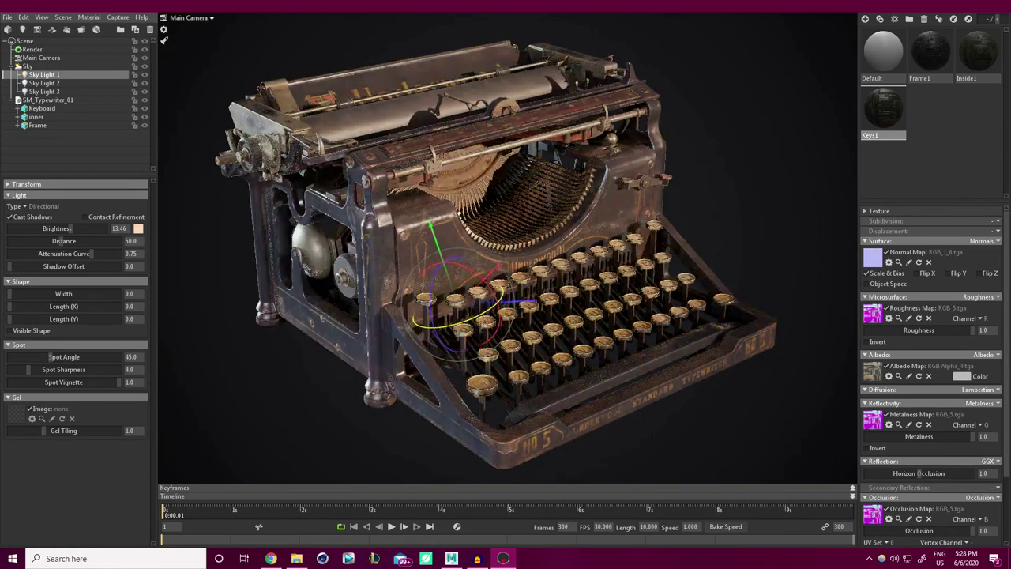
# - Rotate Sky Light 1 around toward the keyboard to relight the typewriter
pyautogui.keyDown('shift'); pyautogui.moveTo(472, 271); pyautogui.dragTo(531, 276, button='right'); pyautogui.keyUp('shift')
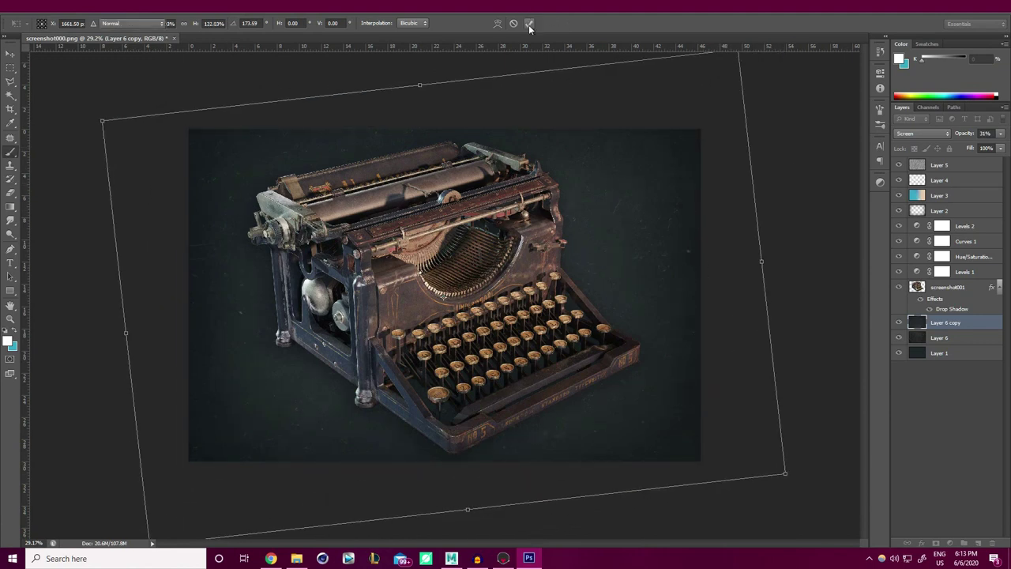
# - Commit the scaled and rotated transform of the Layer 6 copy texture overlay
pyautogui.hotkey('ctrl', '+')
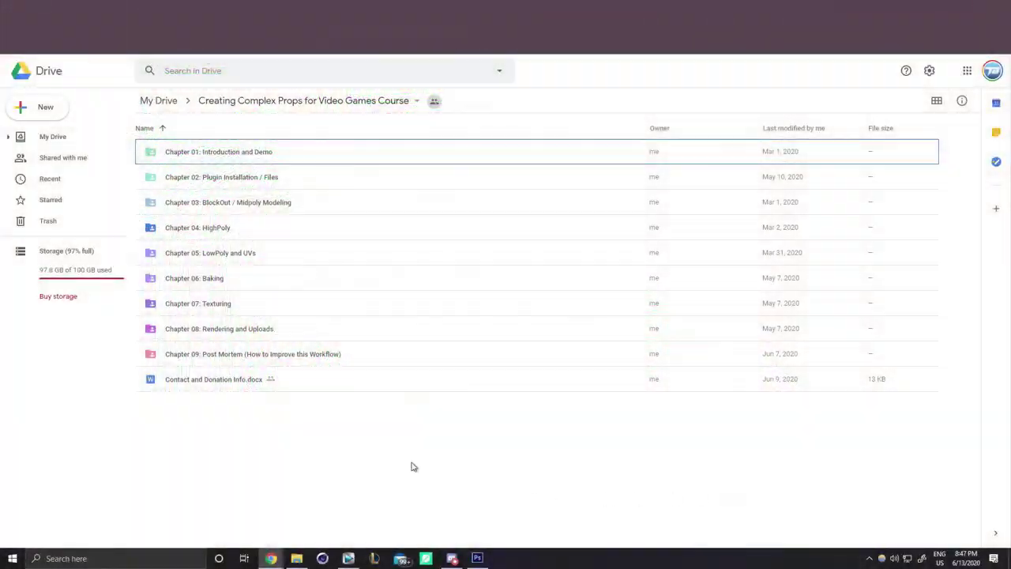
# - Preview Contact and Donation Info.docx and follow its Gumroad link to the course page
pyautogui.doubleClick(223, 380)
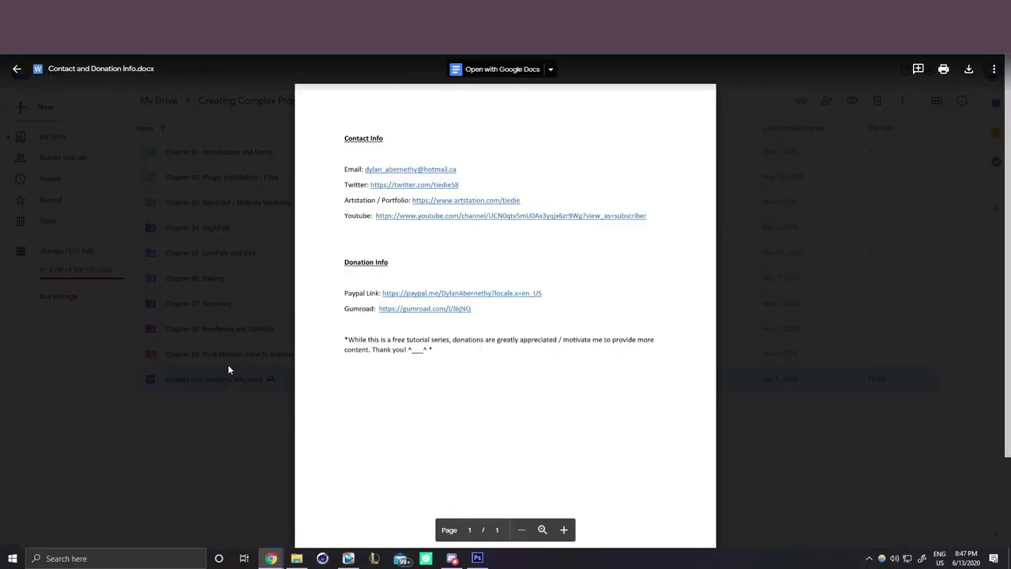
pyautogui.click(401, 309)
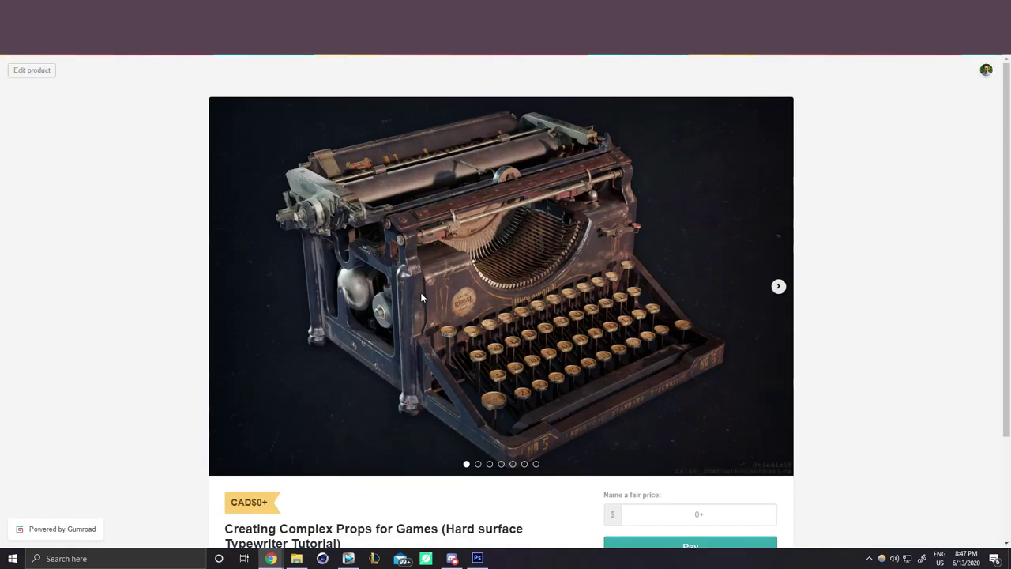